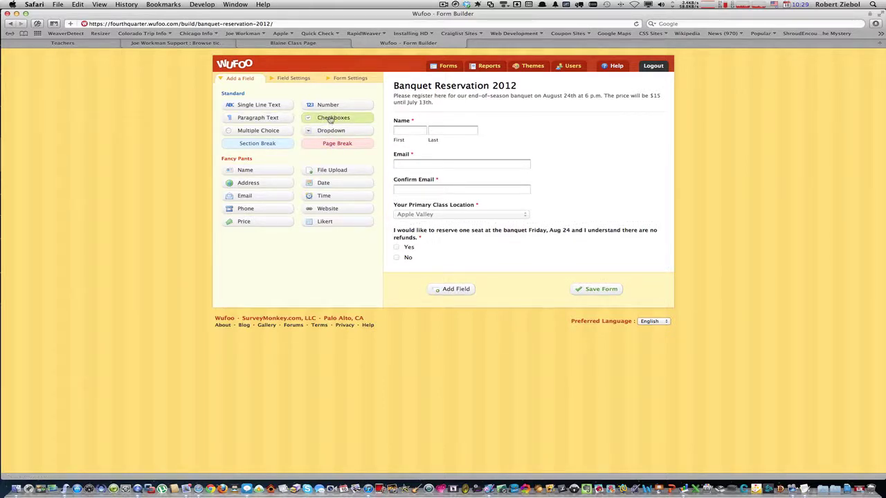
- Add a dropdown field labelled 'Do you have a Promo Code?'
click(332, 131)
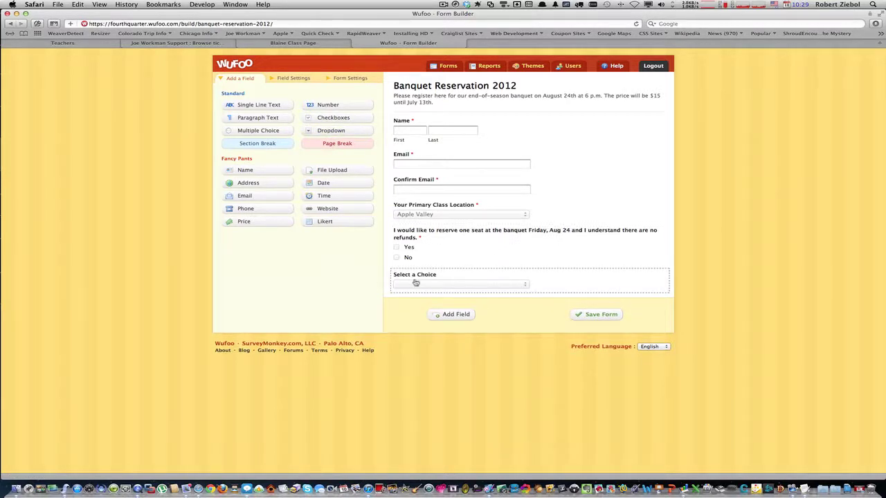
click(416, 283)
triple_click(246, 251)
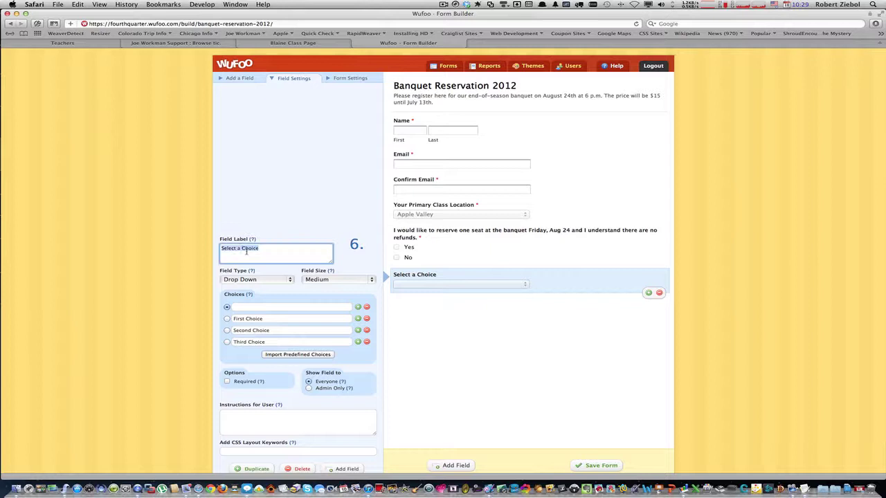
text(Do you have a Promo Code?)
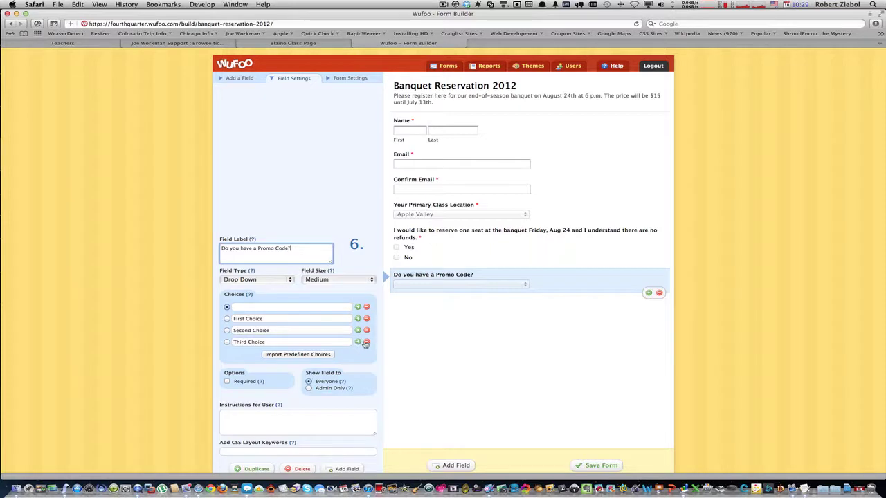
- Remove the third choice and set the dropdown choices to Yes and No
click(366, 342)
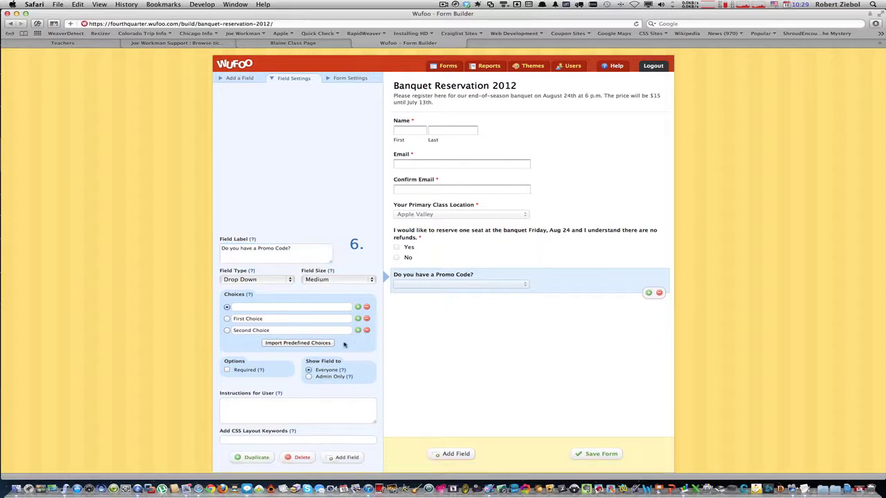
click(278, 319)
text(Yes)
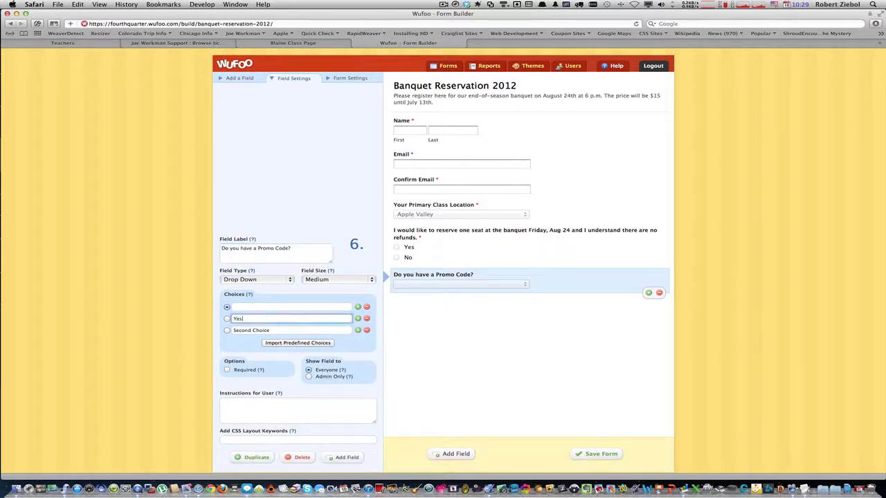
key(Tab)
text(N)
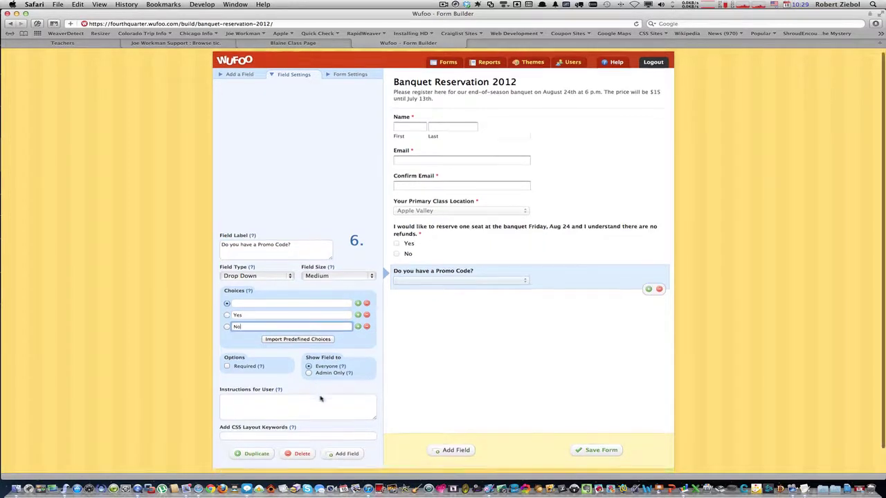
scroll(484, 325, down, 1)
- Add a single-line text field labelled 'Enter Promo Code Here', duplicating then deleting the copy
click(446, 422)
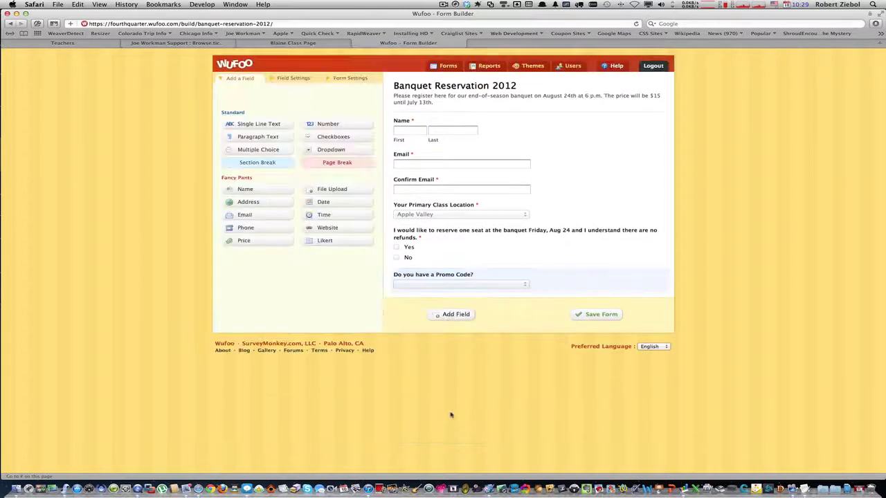
click(273, 105)
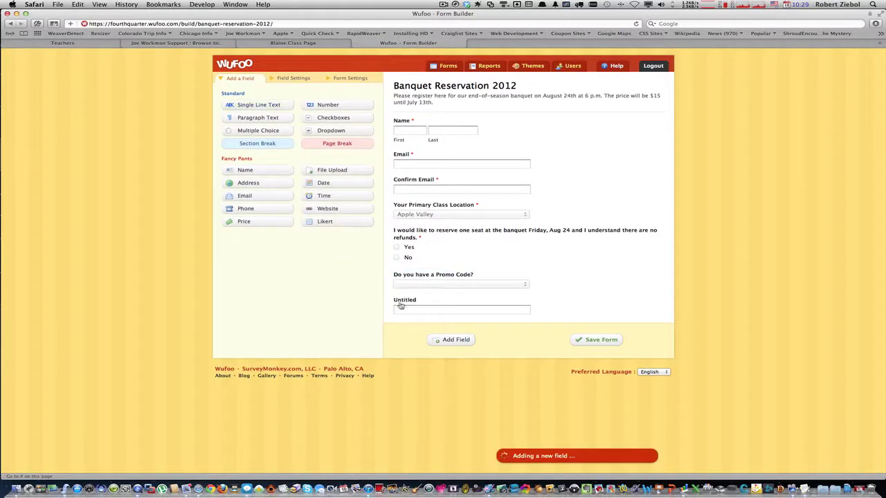
click(408, 304)
double_click(226, 275)
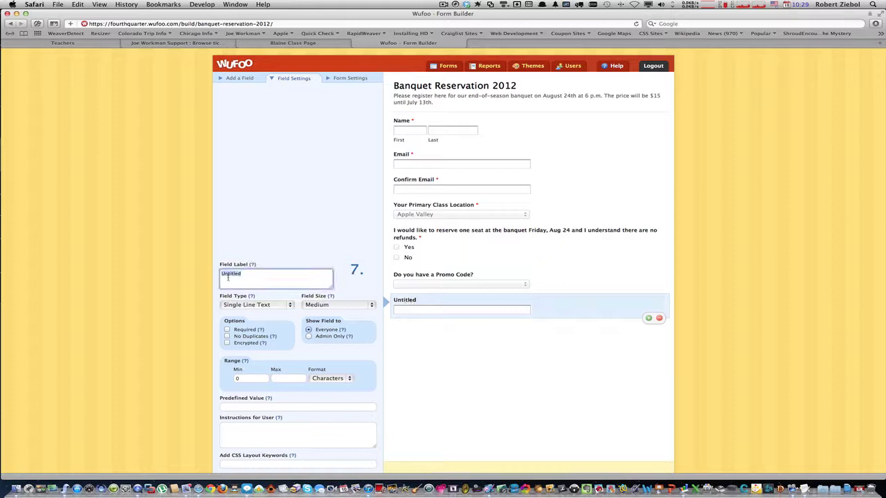
text(Enter Promo Code Here)
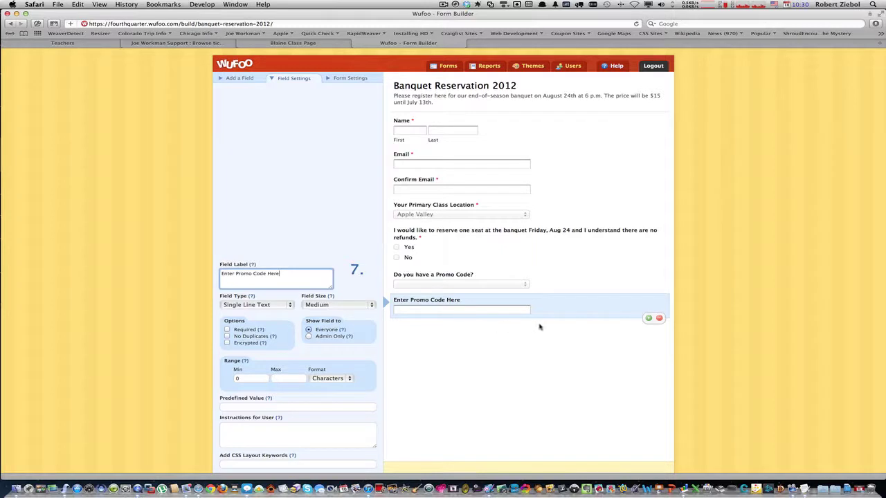
click(650, 319)
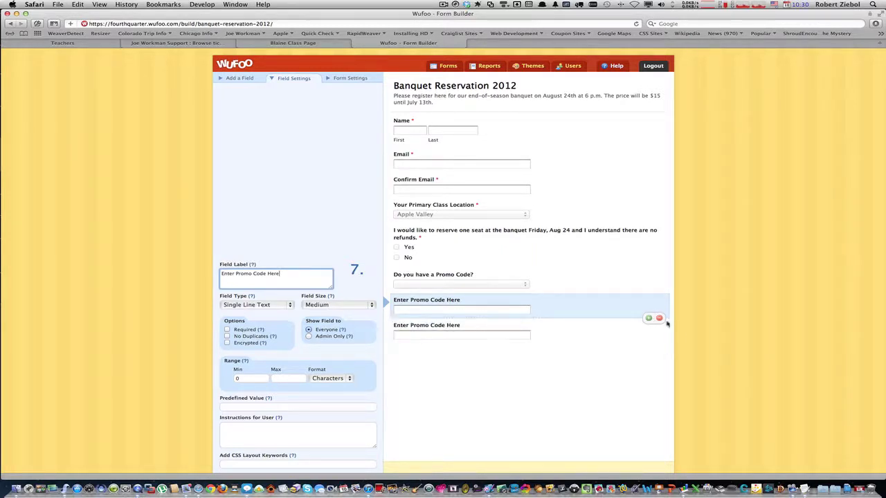
click(658, 318)
- Add a multiple-choice field and remove its Second and Third choices
click(452, 340)
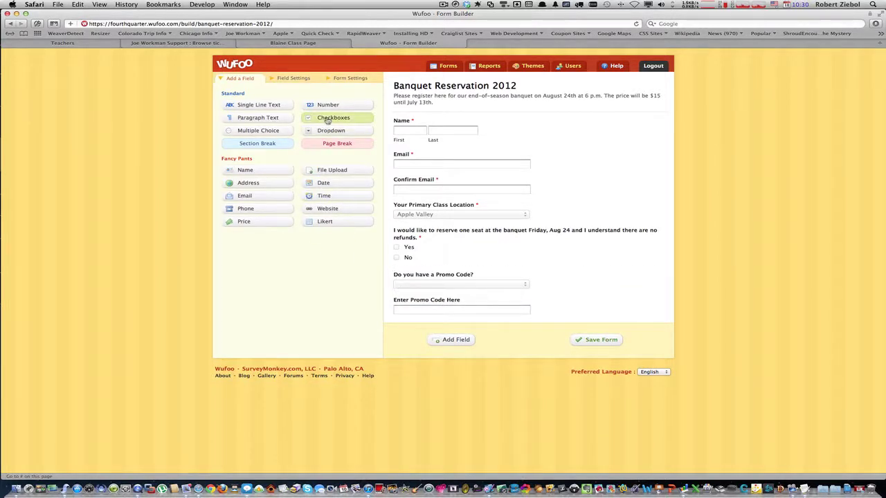
click(258, 131)
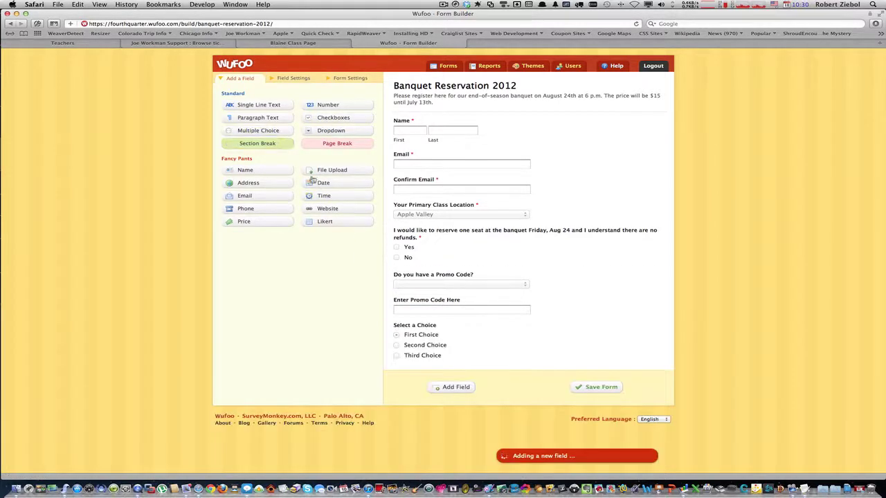
click(423, 354)
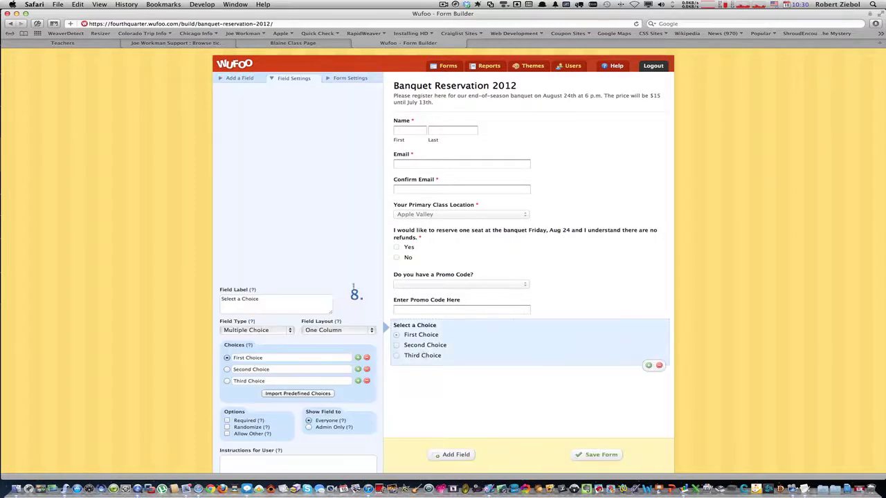
click(367, 380)
click(367, 369)
- Rename the choice to 'Set price to -$15' and label the field 'Code coach15 worked!'
click(339, 357)
triple_click(339, 357)
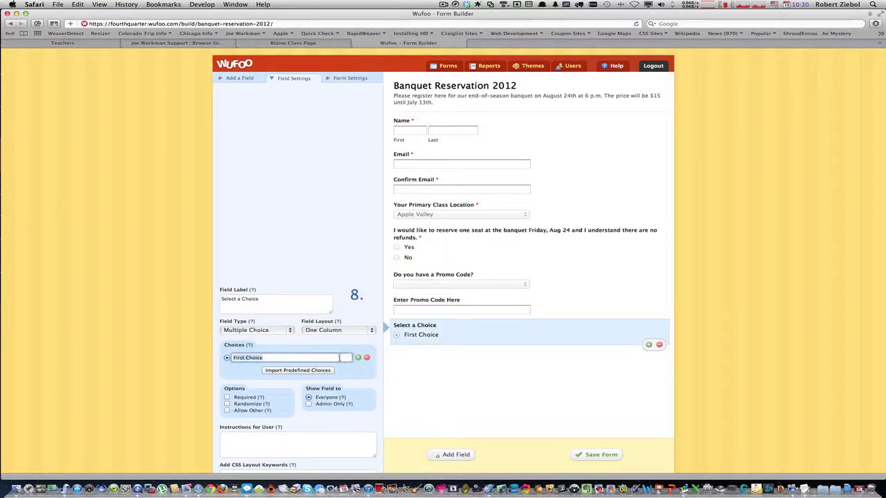
text(Se)
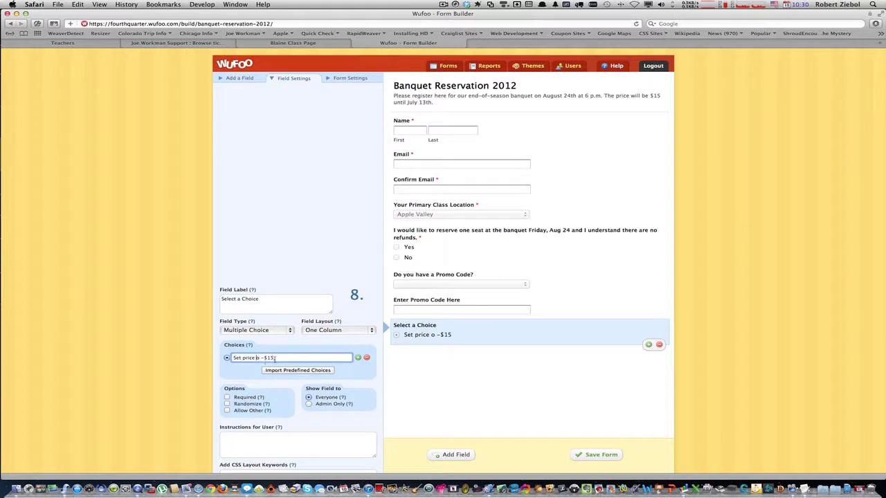
text(t)
triple_click(260, 302)
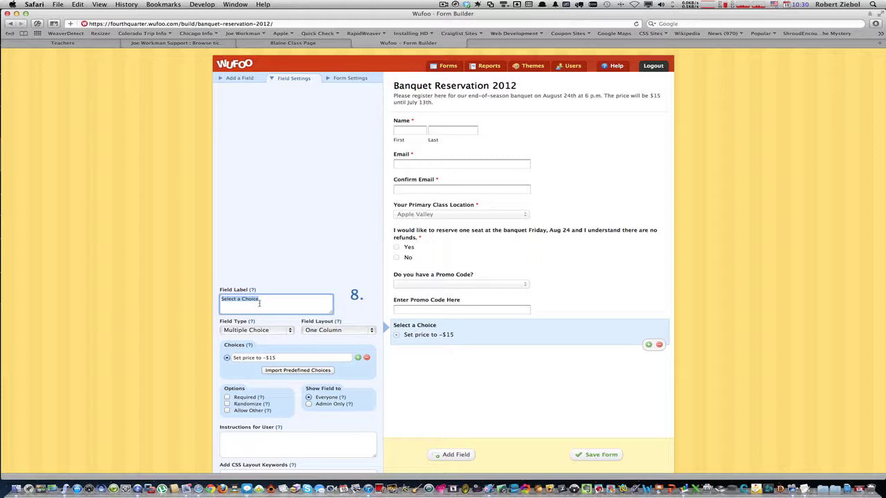
text(Code coach15 worked!)
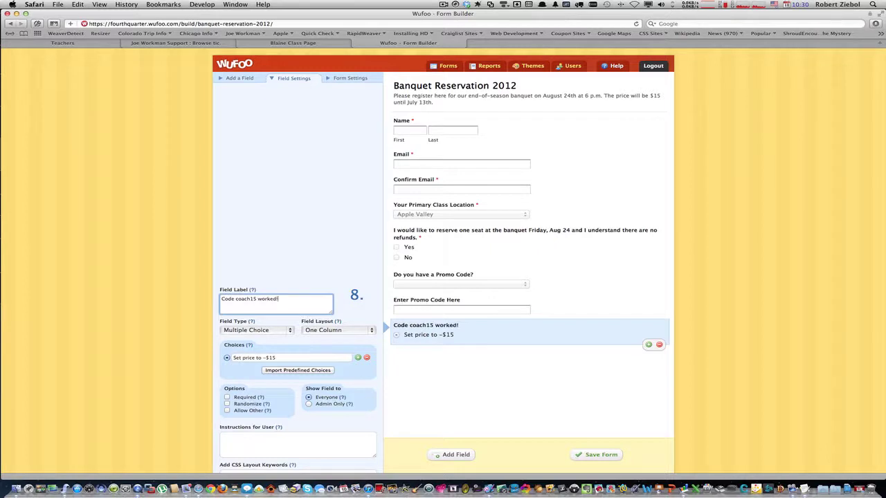
- Add CSS keyword 'cloak' to the confirmation field, save the form, and return to Form Manager
scroll(270, 450, down, 3)
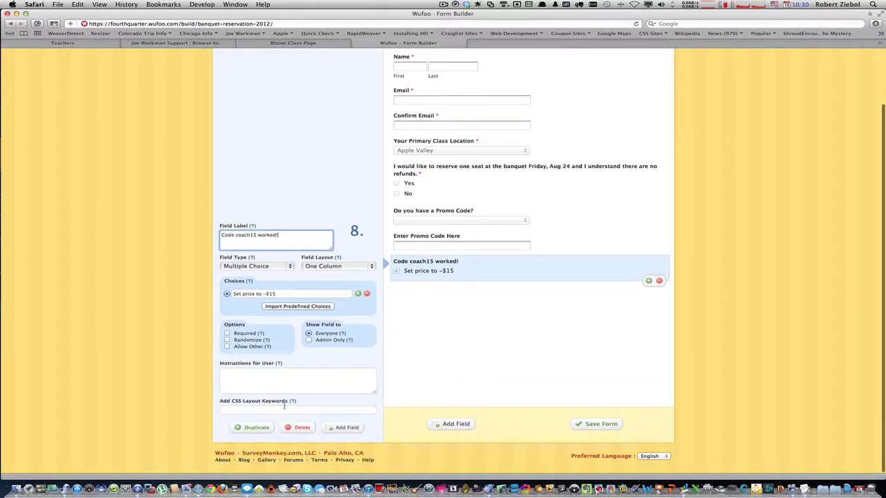
click(272, 409)
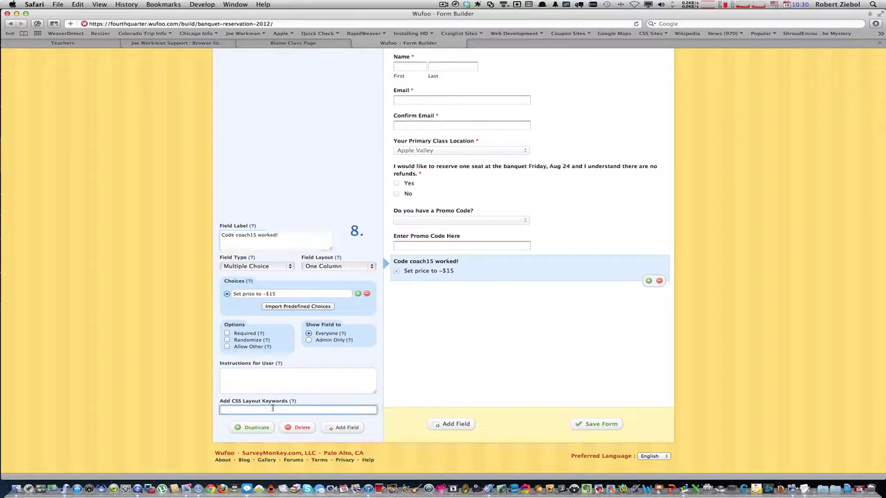
text(h)
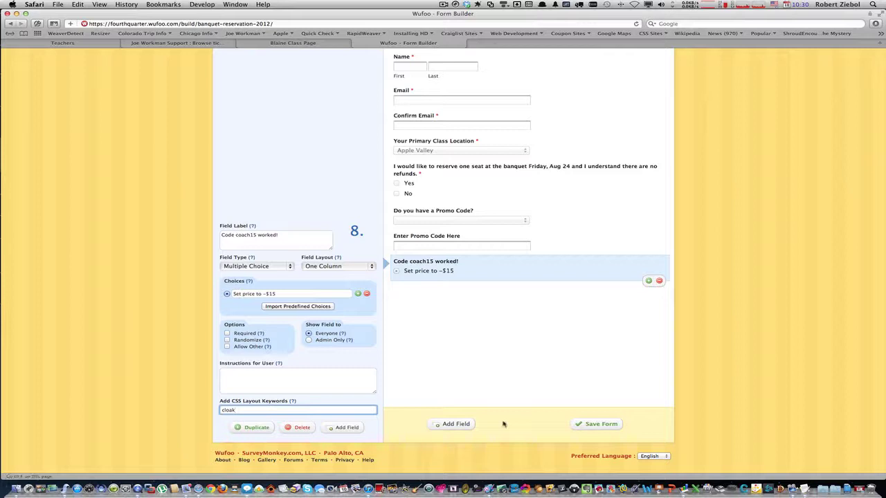
click(612, 427)
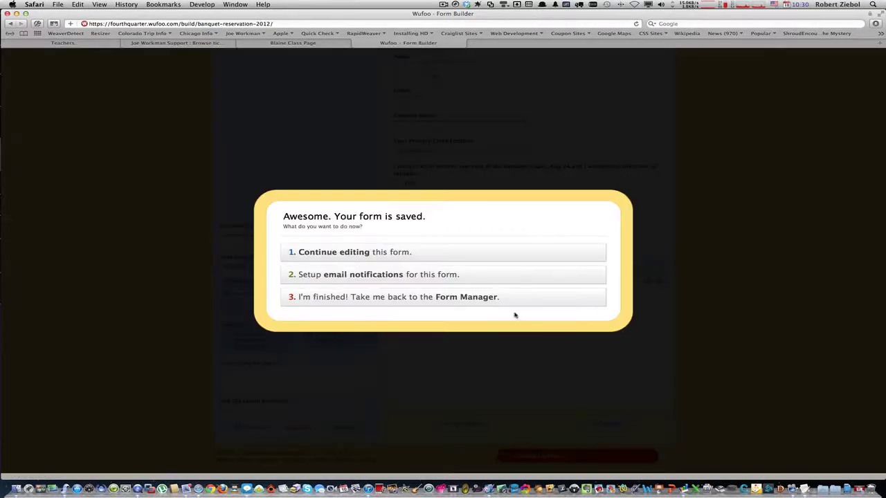
click(477, 301)
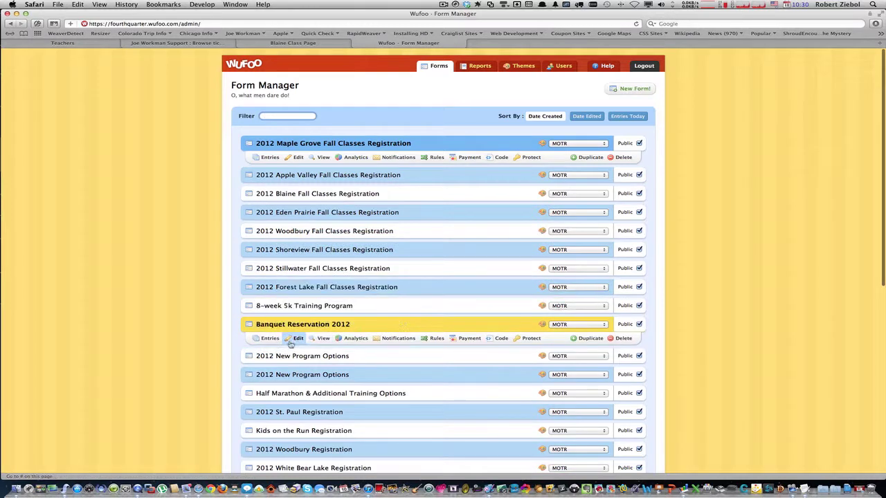
- Create rule 1: if 'Do you have a Promo Code?' is Yes, show 'Enter Promo Code Here'
click(435, 338)
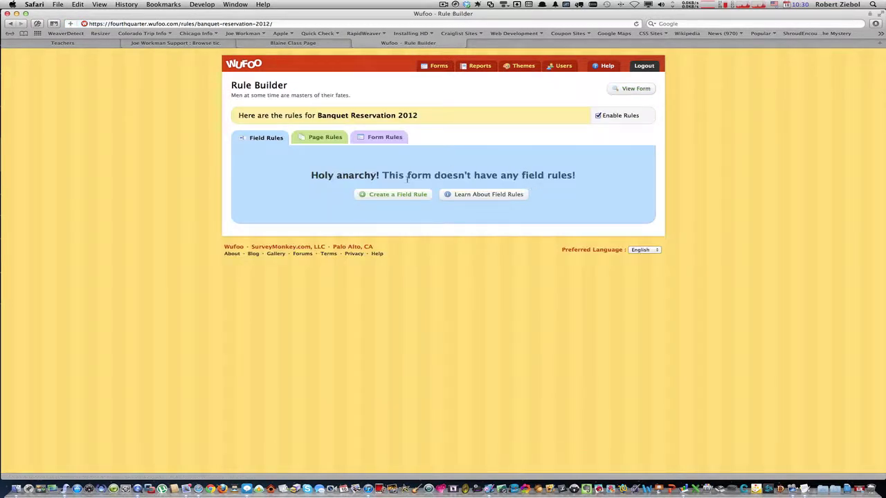
click(398, 196)
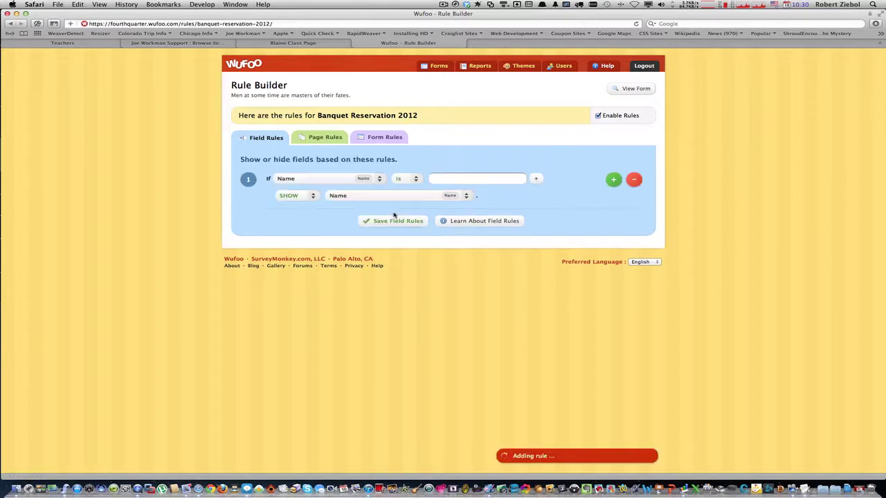
click(339, 181)
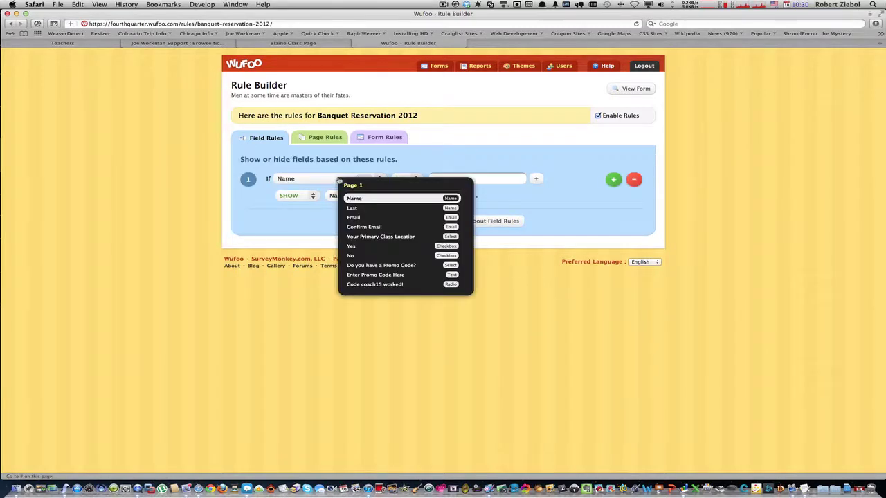
click(380, 266)
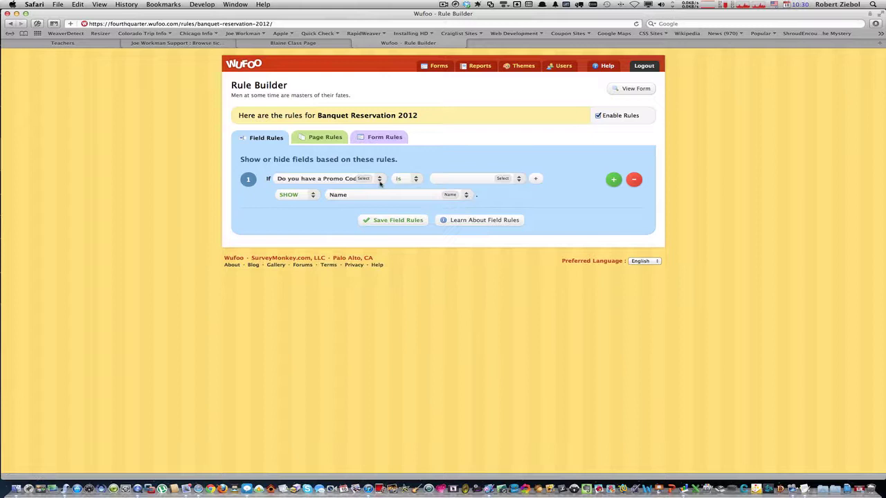
click(462, 181)
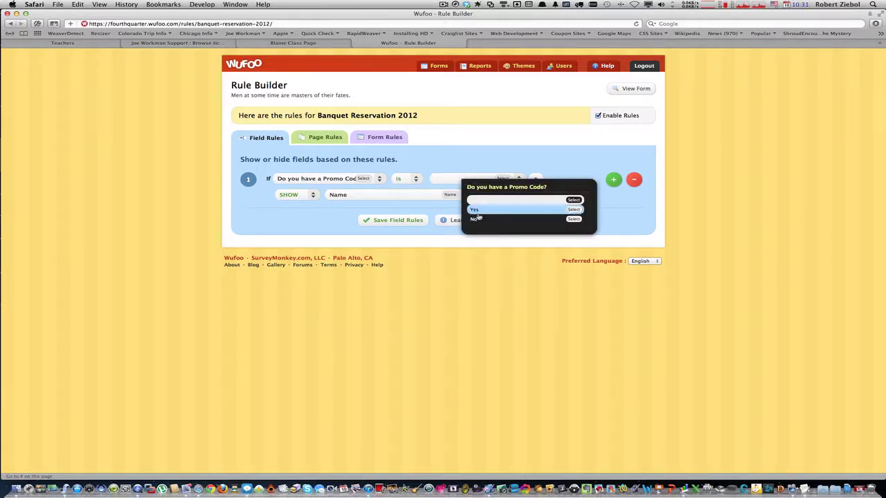
click(477, 211)
click(372, 197)
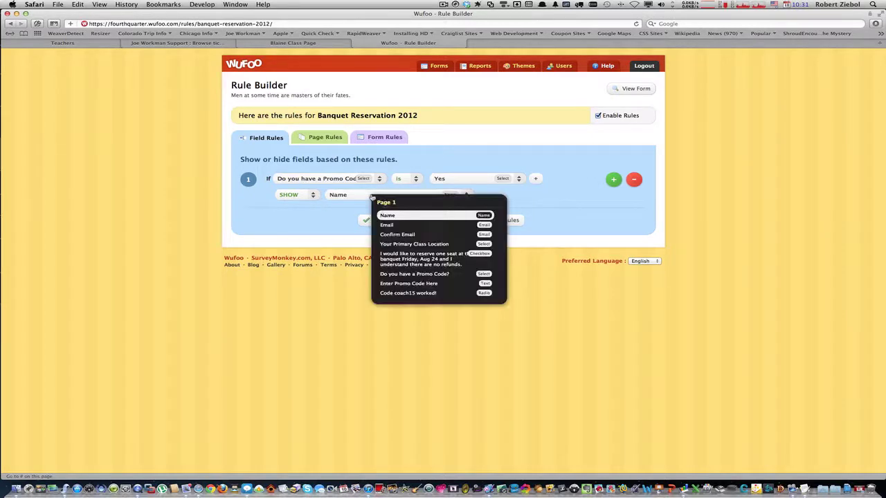
click(443, 283)
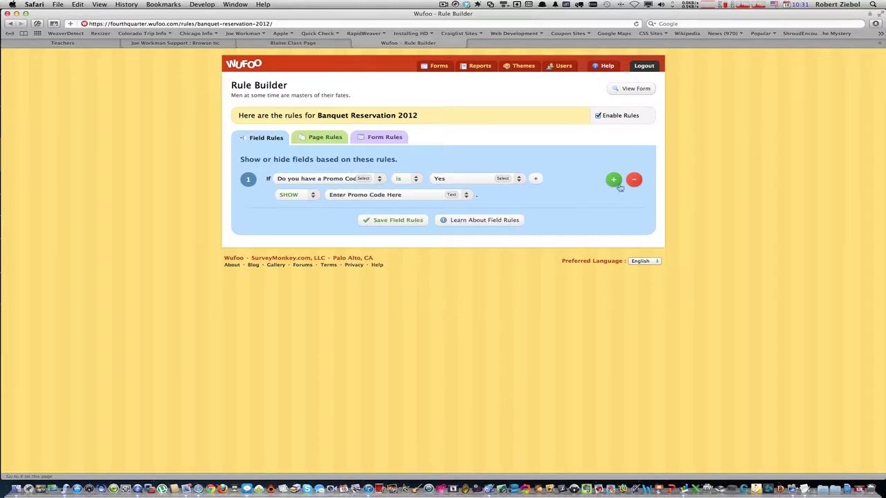
- Add rule 2: if 'Enter Promo Code Here' is coach15, show 'Code coach15 worked!'; save rules
click(614, 180)
click(318, 222)
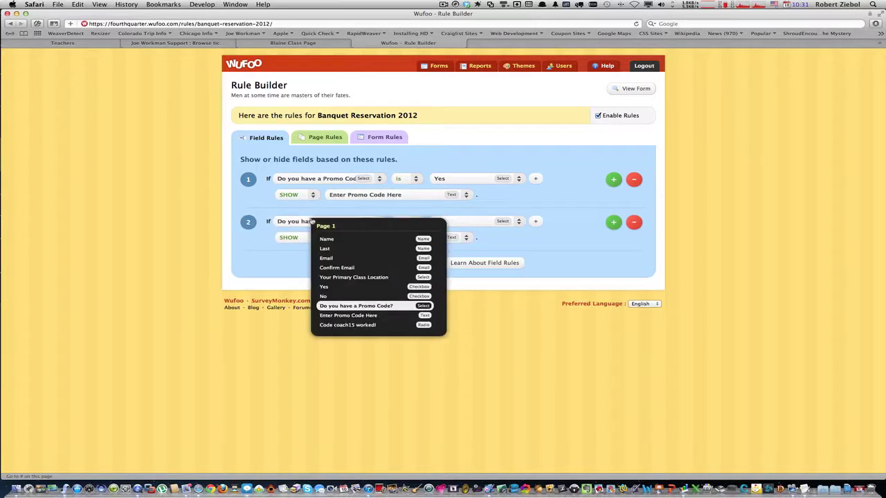
click(336, 316)
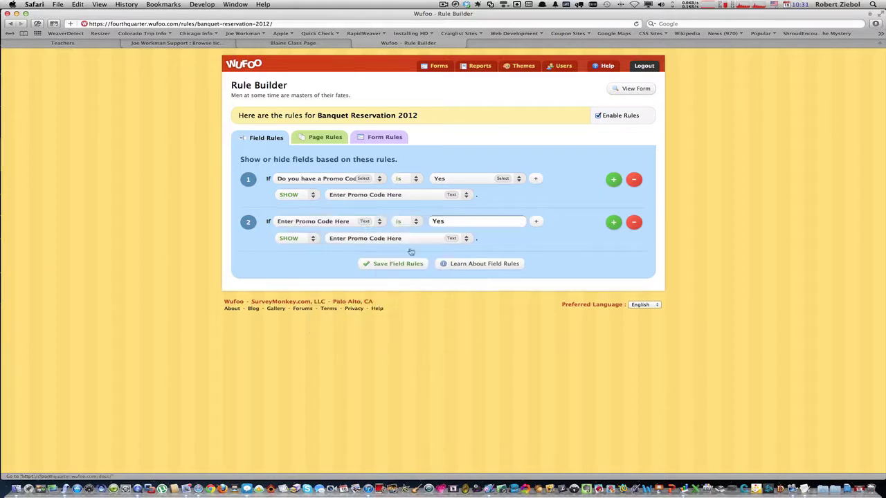
click(438, 221)
double_click(438, 221)
text(c)
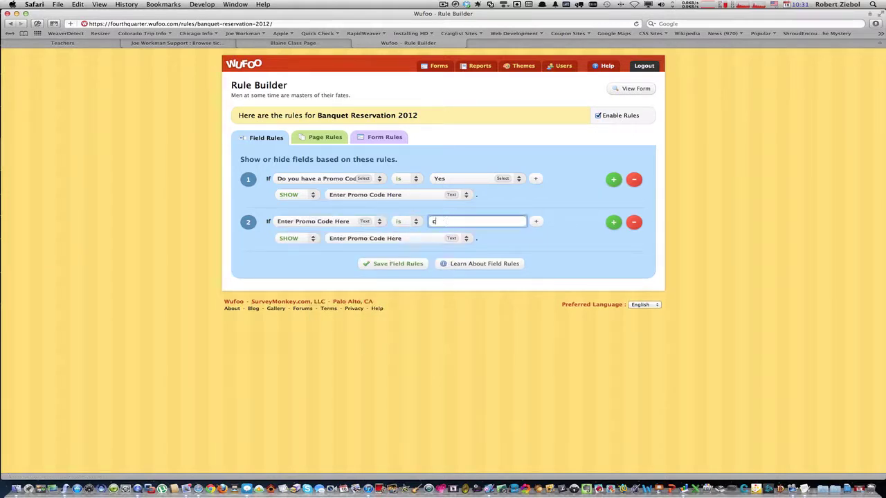
text(oach15)
click(359, 240)
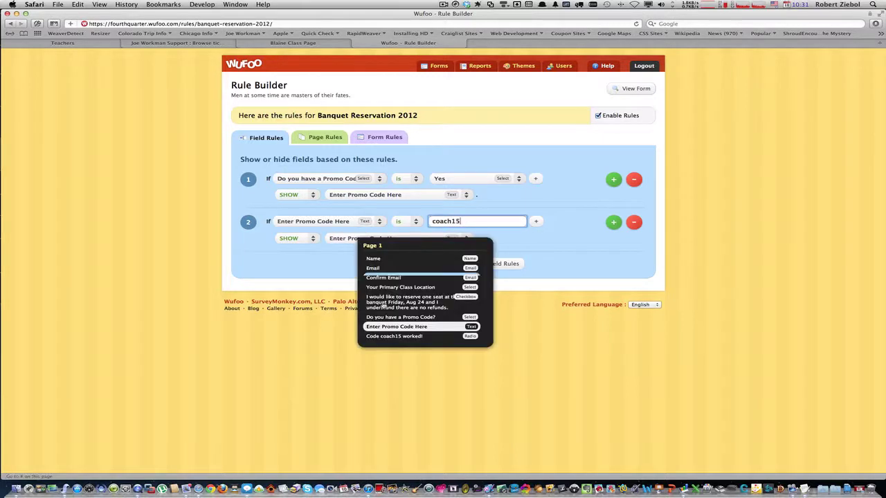
click(392, 336)
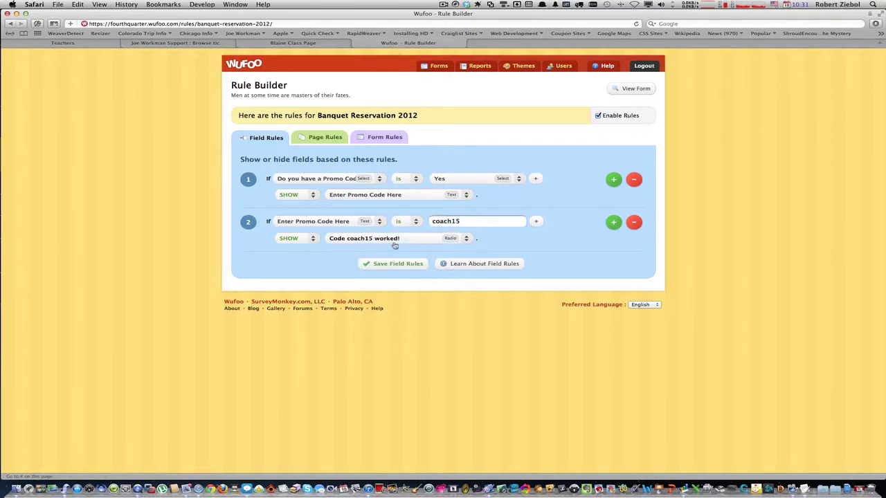
click(406, 264)
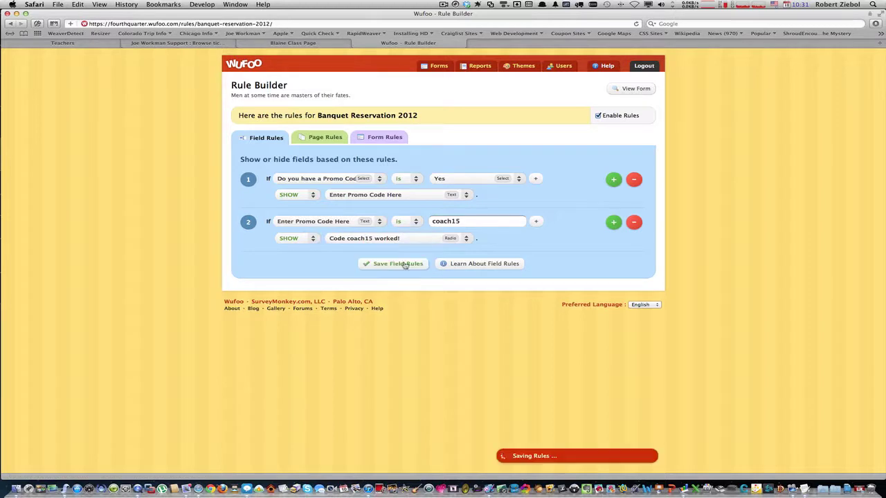
- Test the live form with a seat, promo answer Yes and code coach15, then return to Rule Builder
click(630, 90)
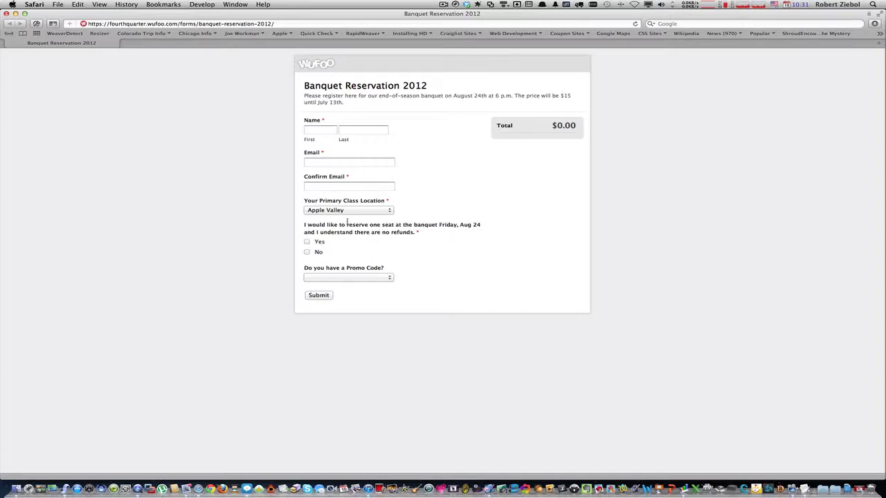
click(306, 241)
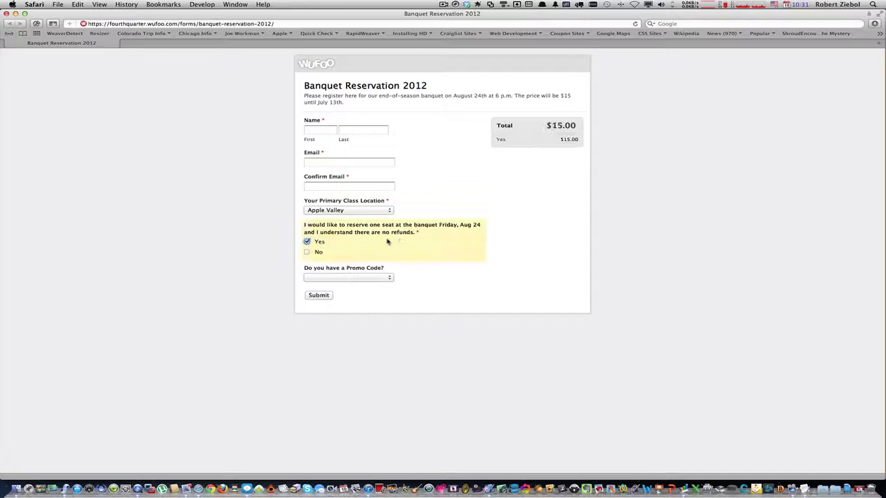
click(361, 277)
click(358, 286)
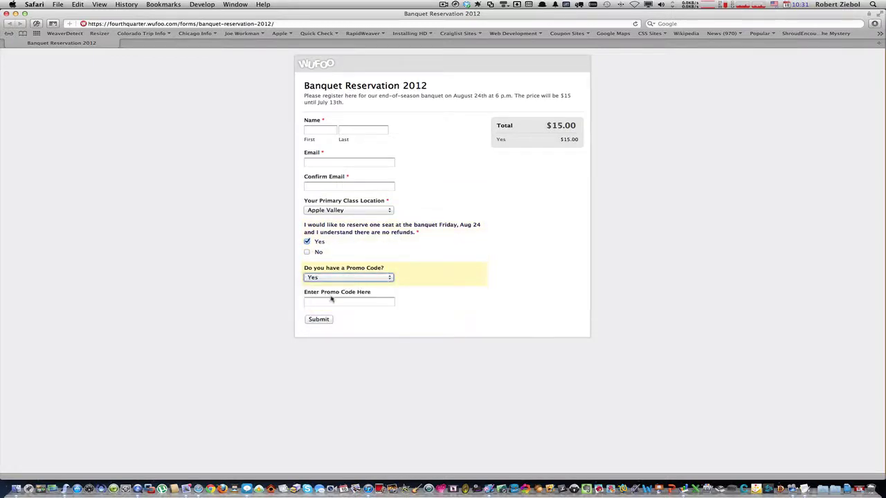
click(330, 299)
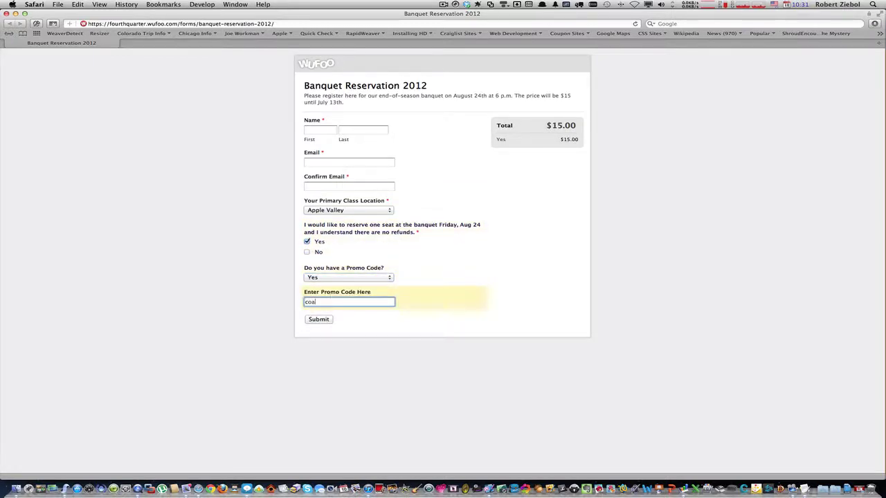
text(coach15)
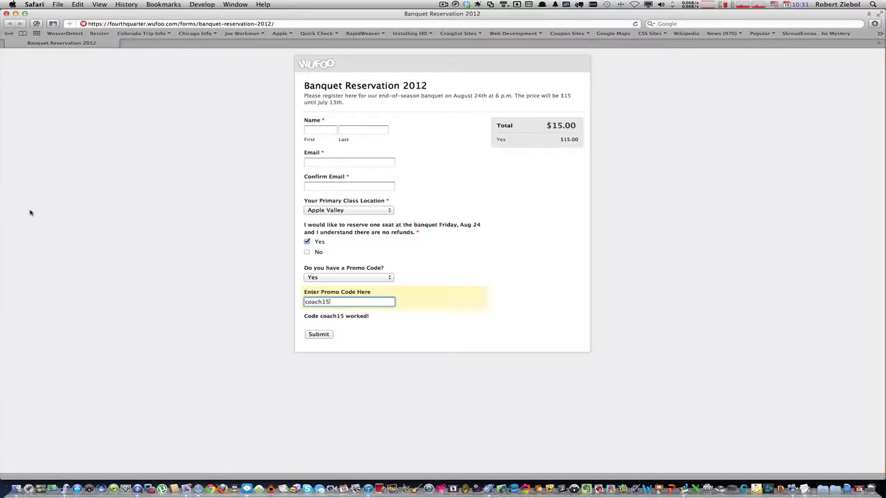
key(super+grave)
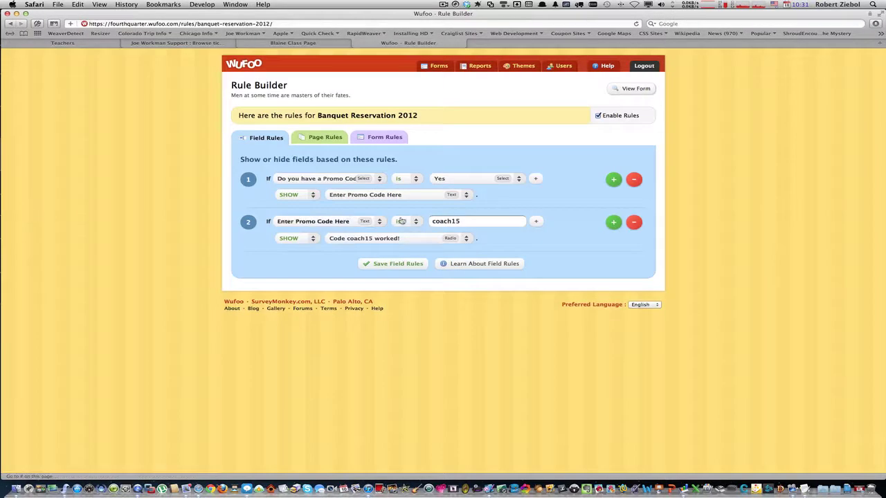
- Save the field rules and open Banquet Reservation 2012's payment settings
click(395, 266)
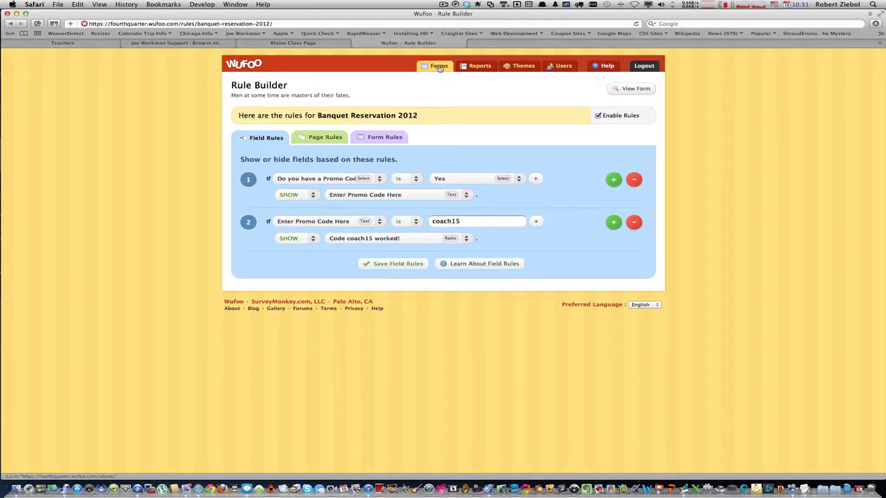
click(439, 66)
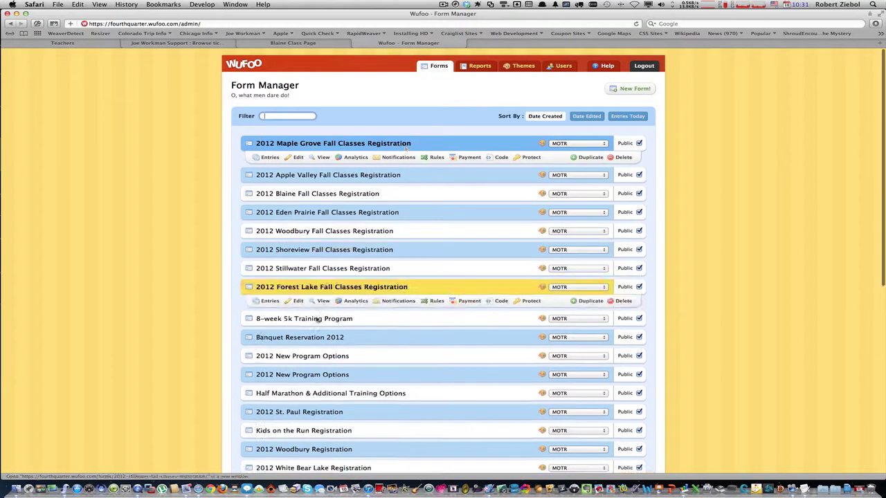
mouse_move(310, 344)
click(468, 338)
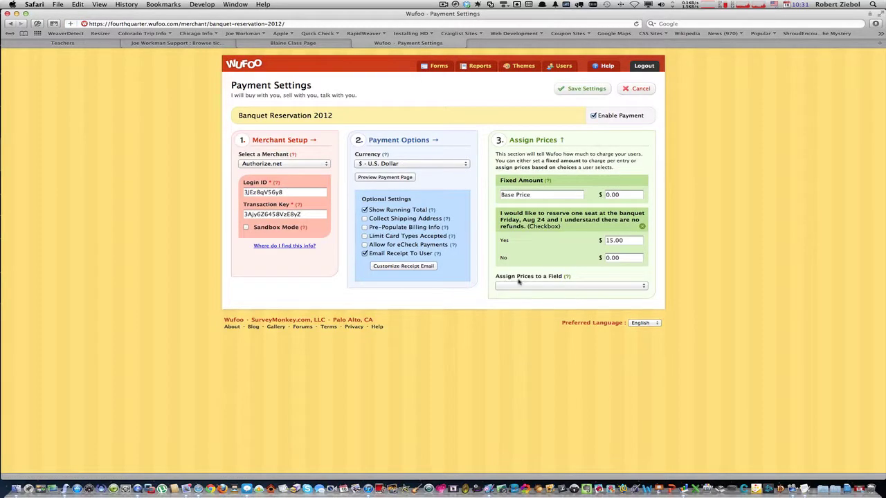
- Assign the 'Code coach15 worked!' choice a price of -15.00 and save the settings
click(550, 286)
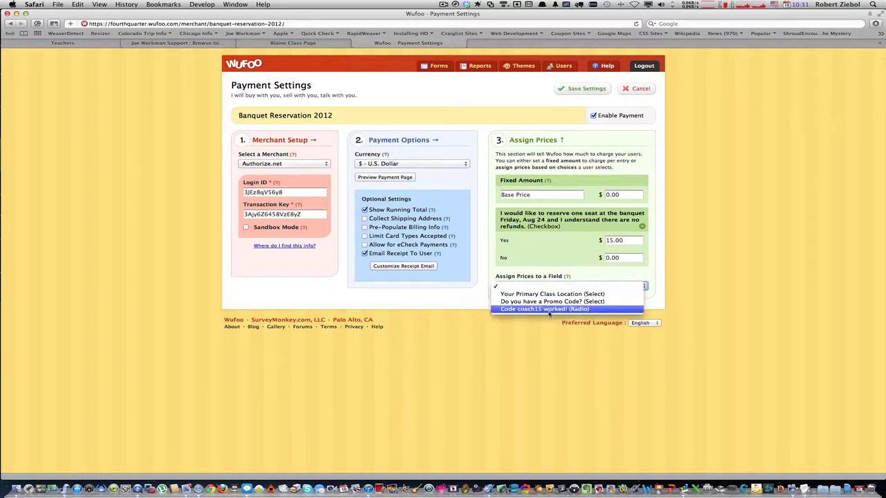
click(545, 309)
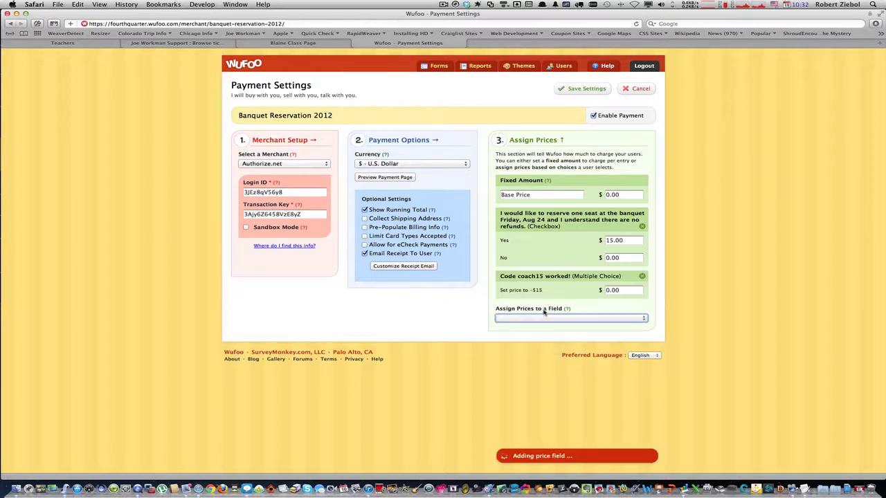
click(547, 317)
click(604, 293)
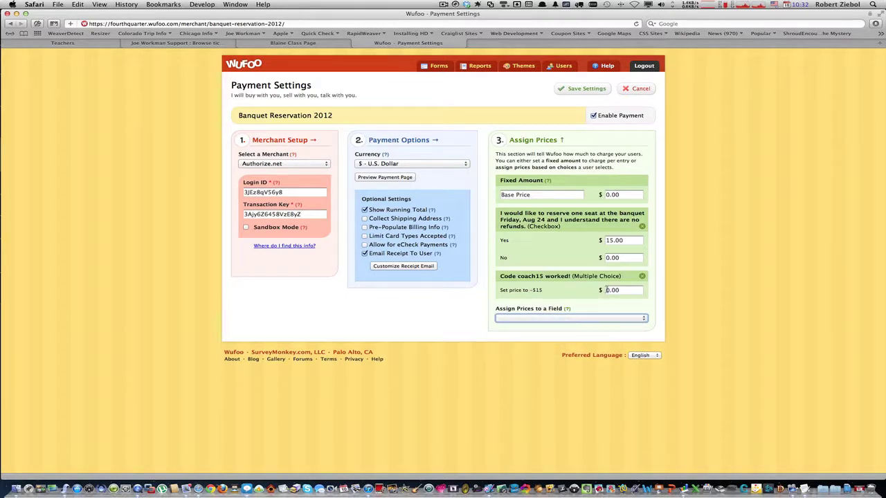
click(606, 290)
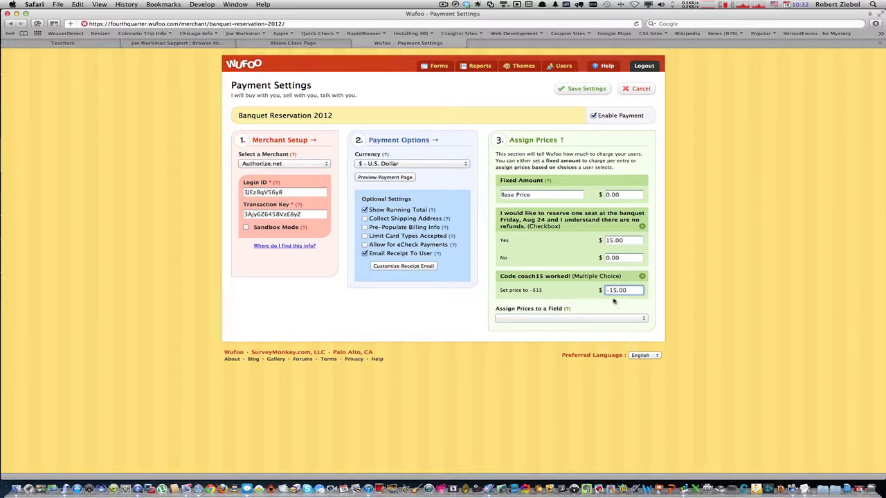
click(605, 90)
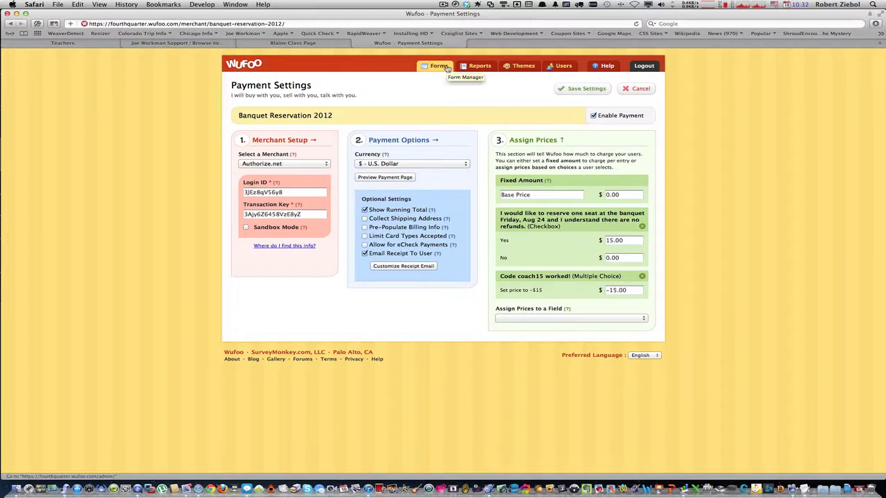
- Open the live form, reserve a seat, answer Yes, and enter coach15 to reach a $0.00 total
click(447, 67)
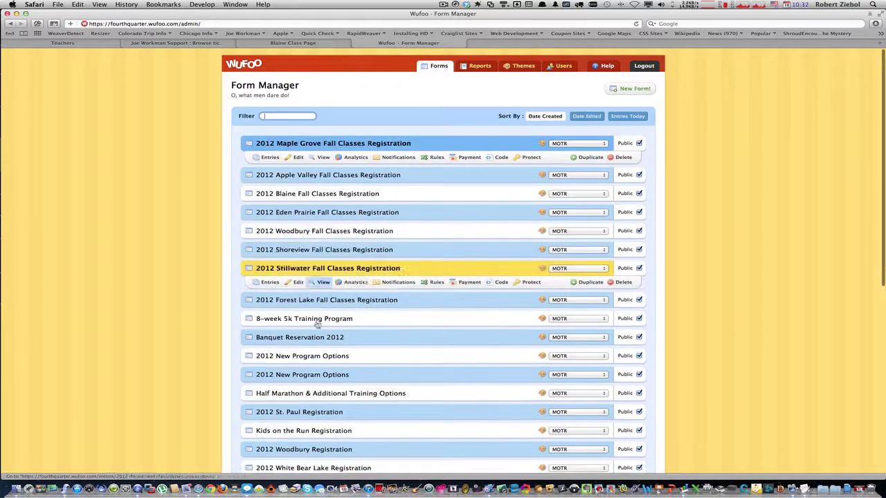
click(320, 342)
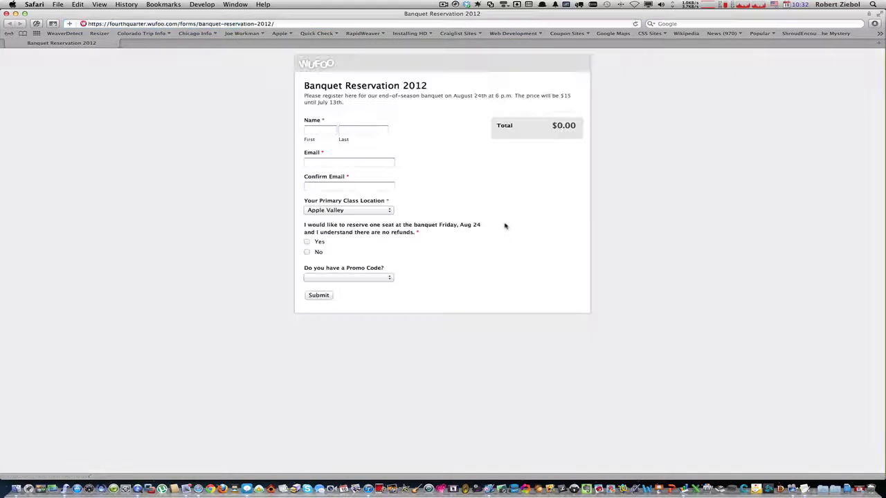
click(307, 243)
click(392, 279)
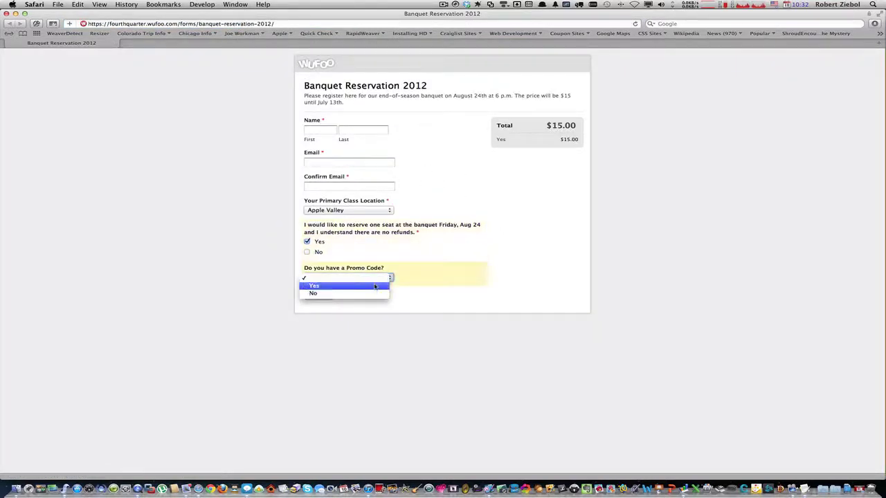
click(374, 286)
click(363, 301)
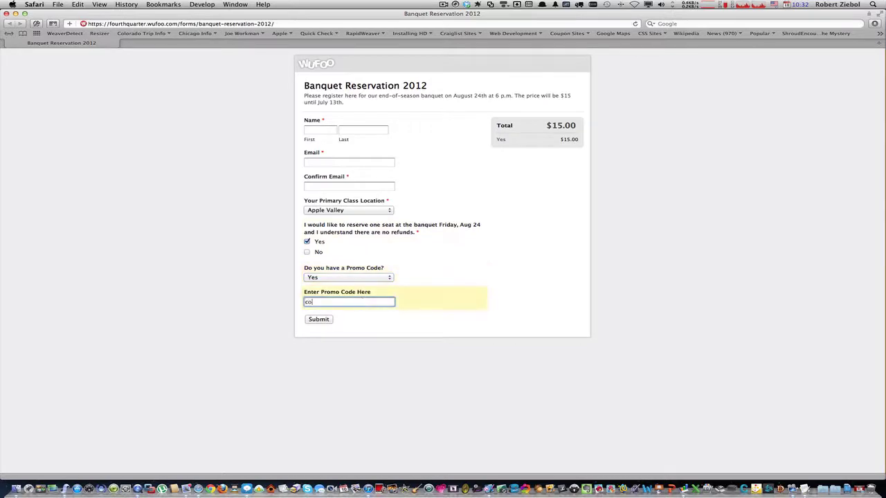
text(coach15)
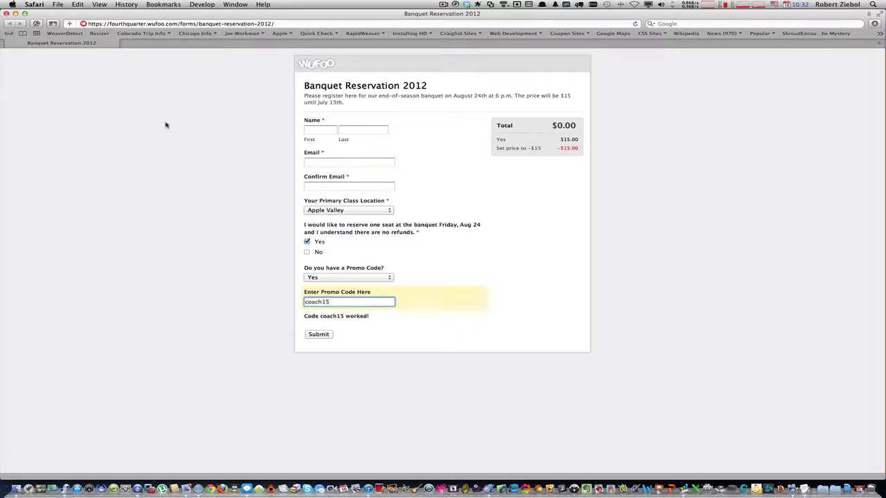
key(super+w)
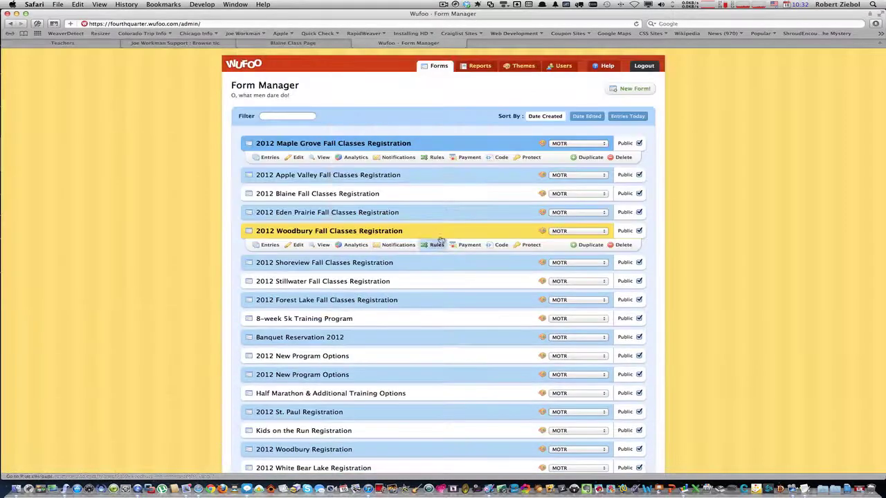